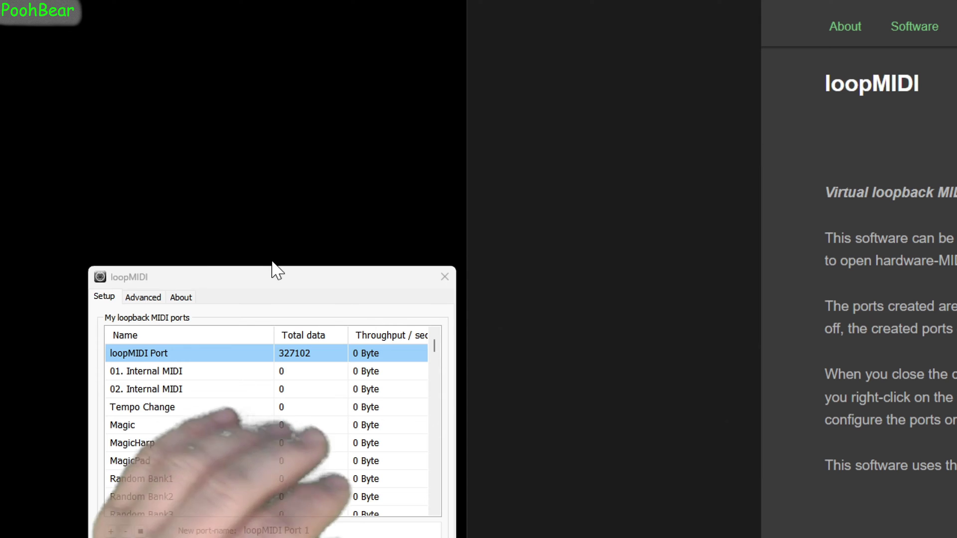
Step: Move the loopMIDI window up and look over its Advanced and About tabs
drag(270, 288, 559, 118)
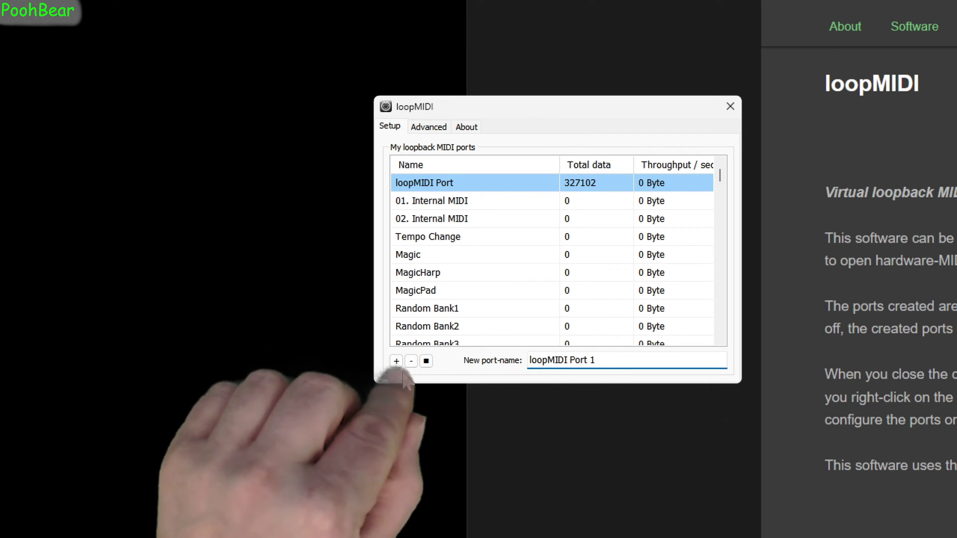
click(429, 126)
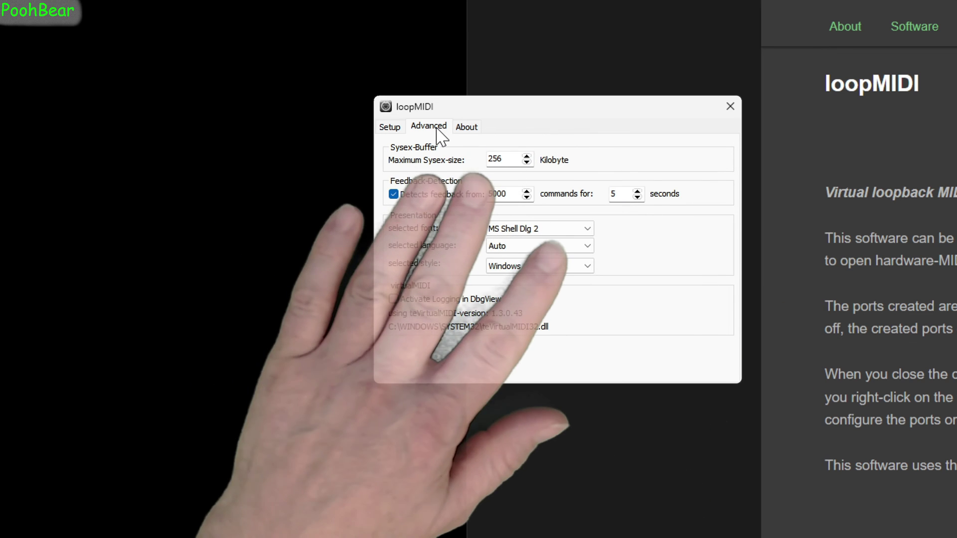
click(471, 129)
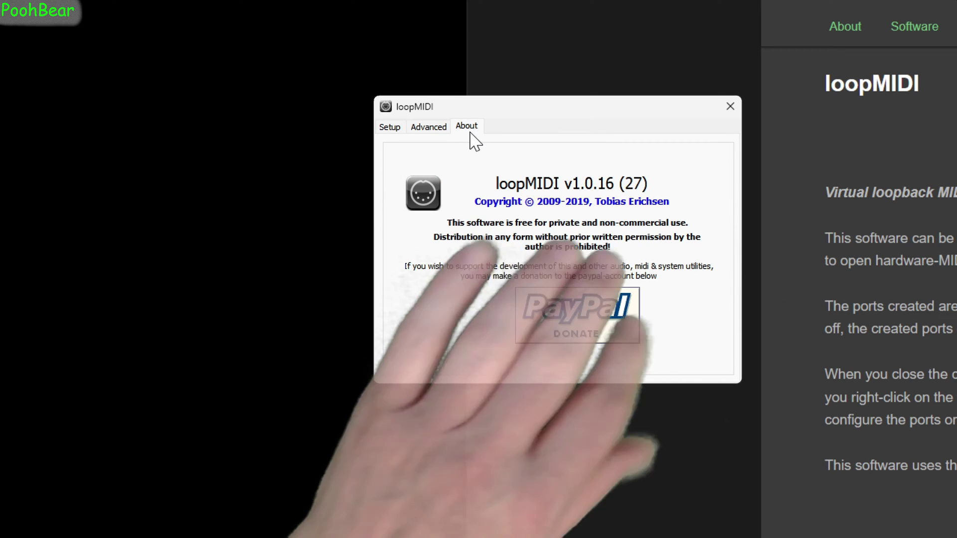
click(389, 128)
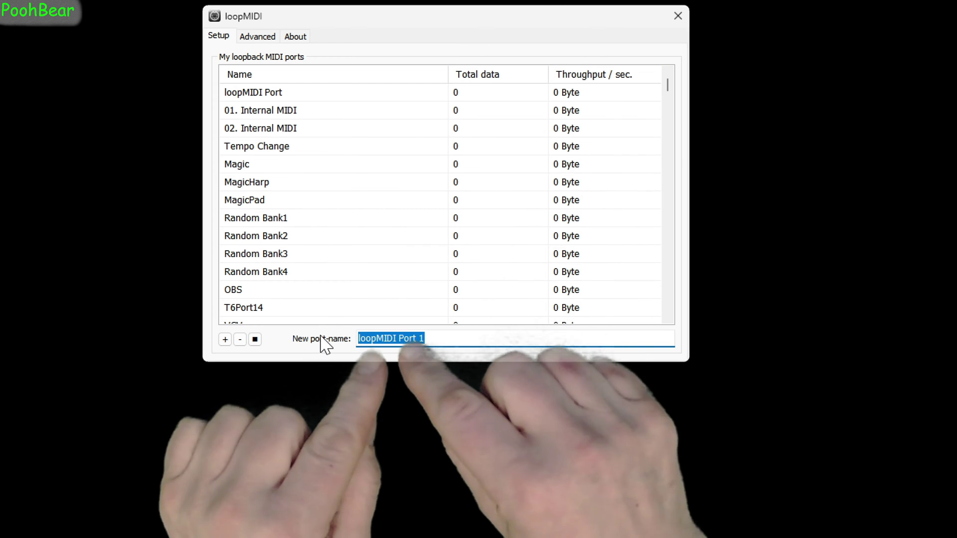
Step: Create a loopMIDI port named 'Kontakt' and select it in the port list
text(Kontakt)
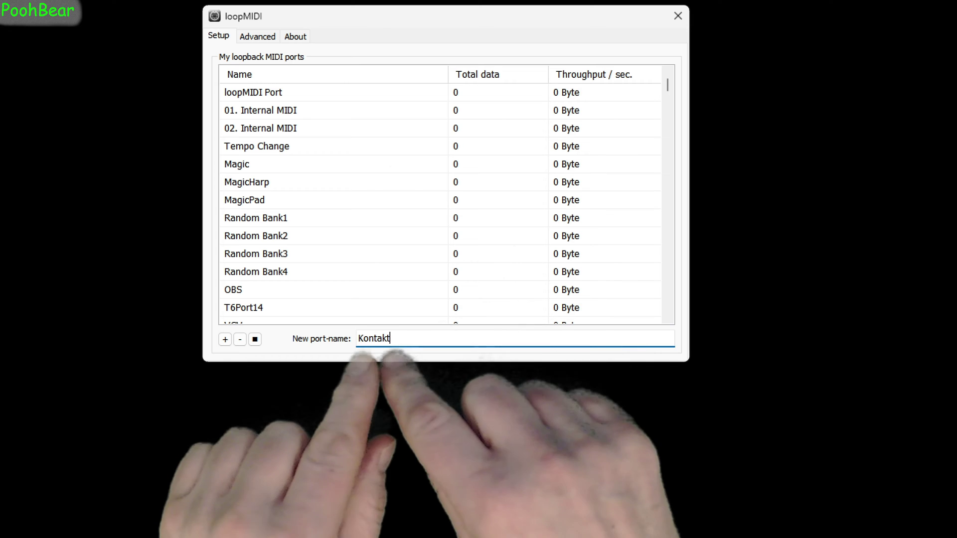
click(225, 339)
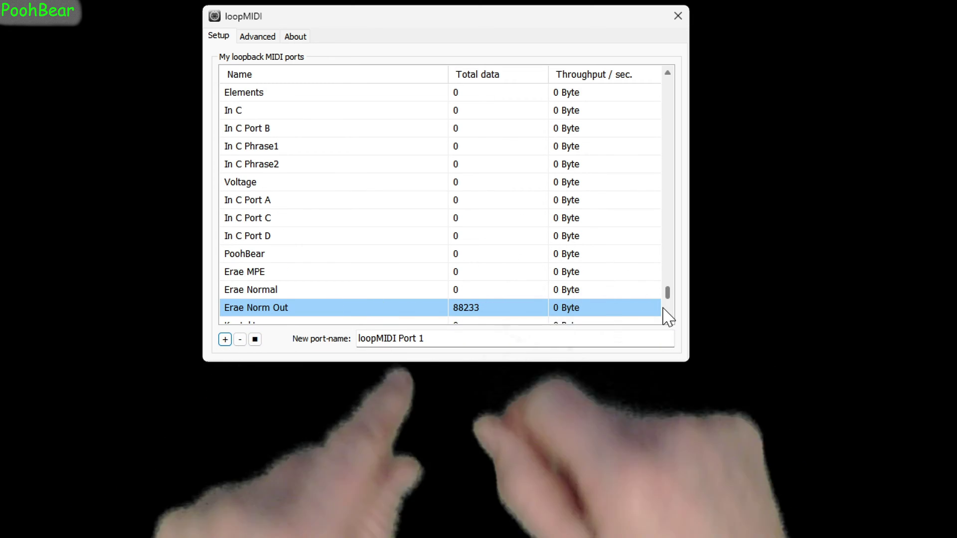
click(667, 315)
click(277, 312)
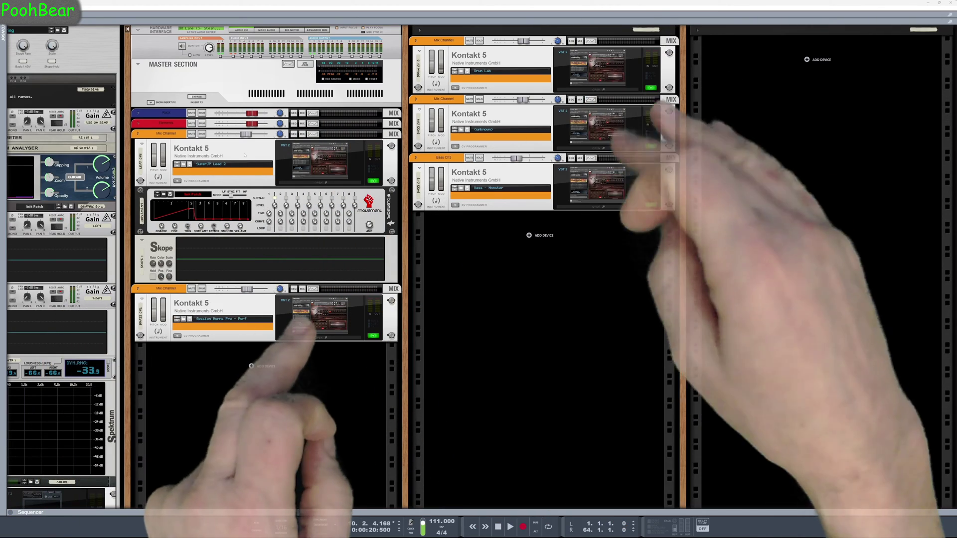
Step: Combine the Lead Kontakt with Movement and Skope, and the Brass Kontakt, into separate Combinators
click(245, 165)
shift+click(170, 241)
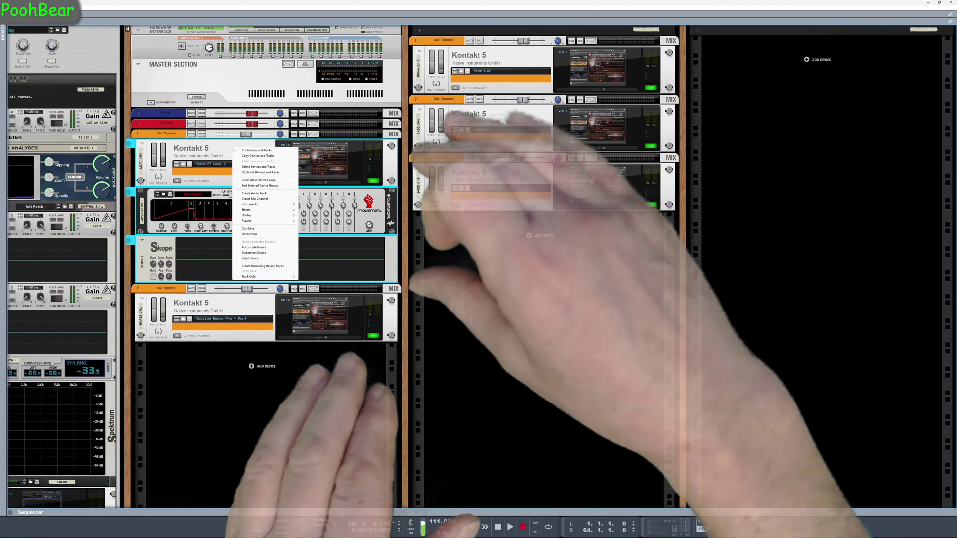
click(248, 228)
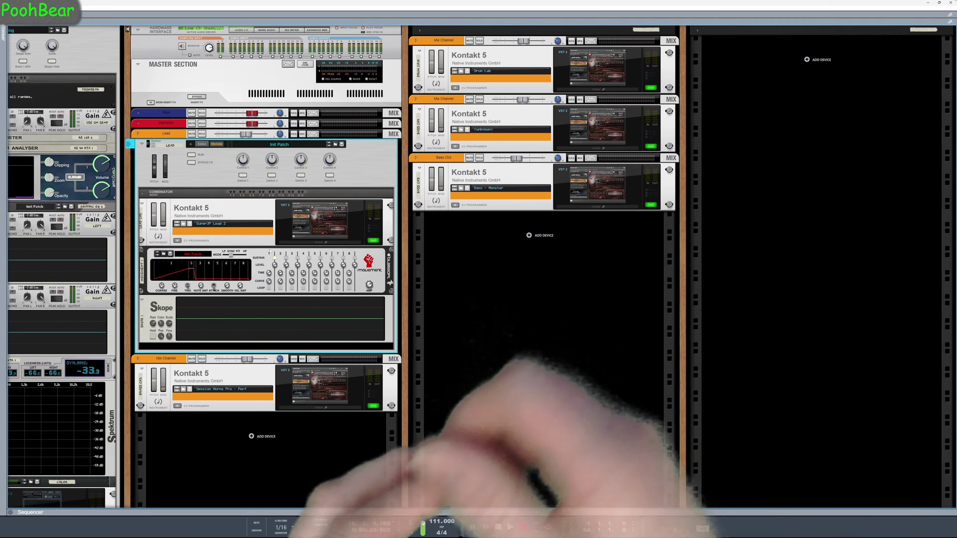
right_click(234, 373)
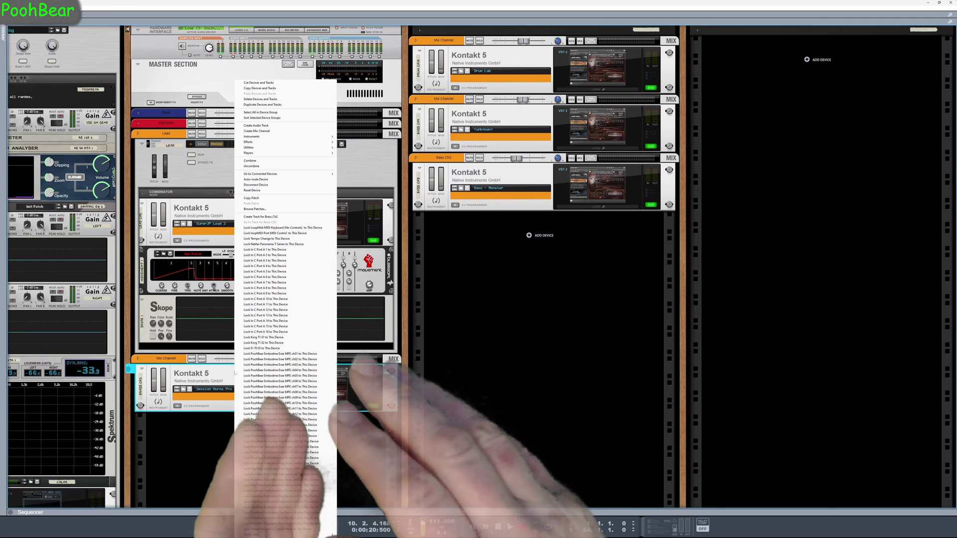
click(251, 161)
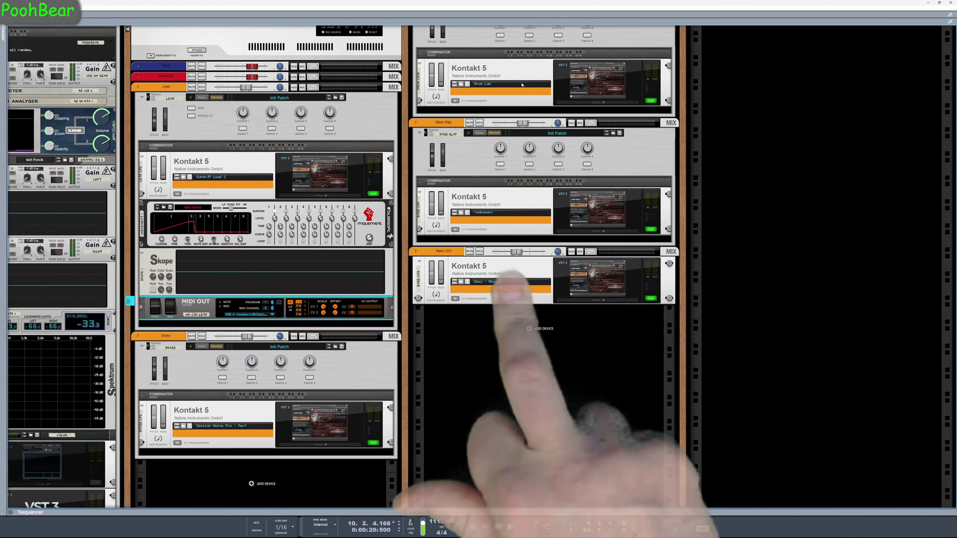
Step: Scroll through the rack, then raise the divider to reveal the sequencer's track list
scroll(504, 162, up, 2)
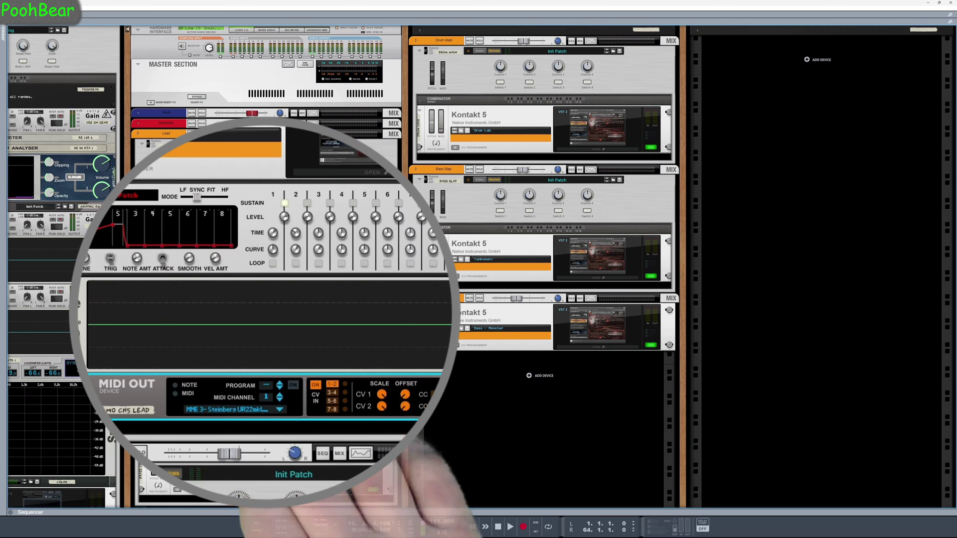
scroll(399, 249, down, 2)
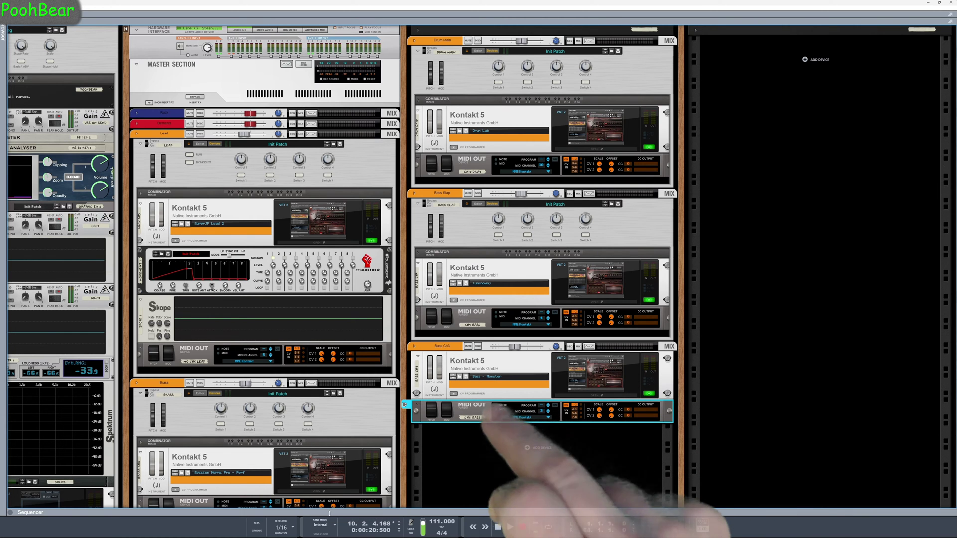
drag(329, 512, 334, 253)
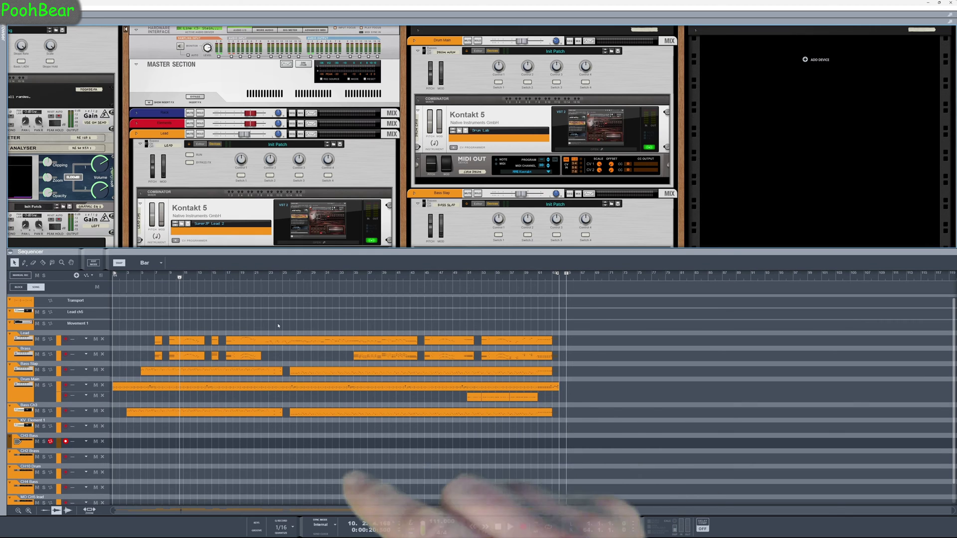
Step: Move the Bass Ch3 clip lane onto CH3 Bass, delete the empty note lane, and enlarge the rack
click(26, 443)
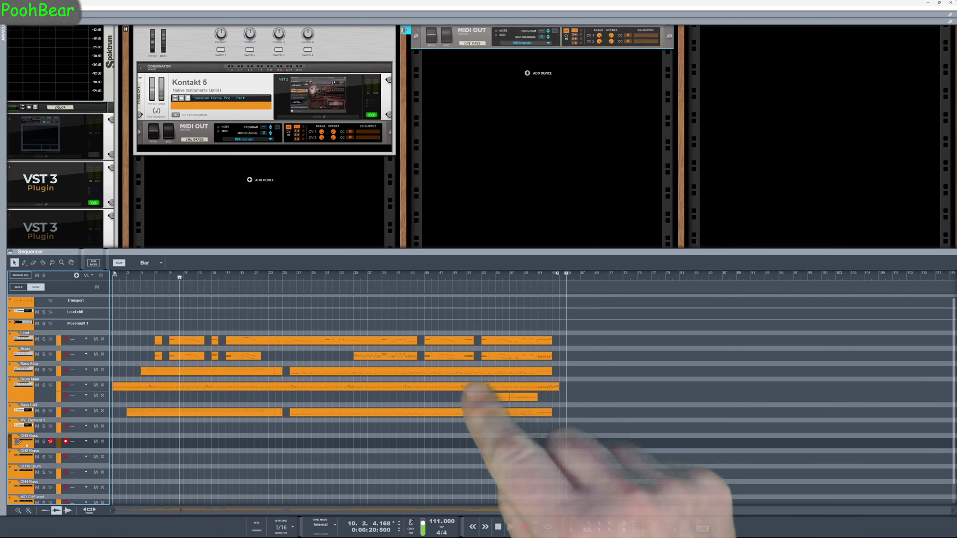
click(58, 412)
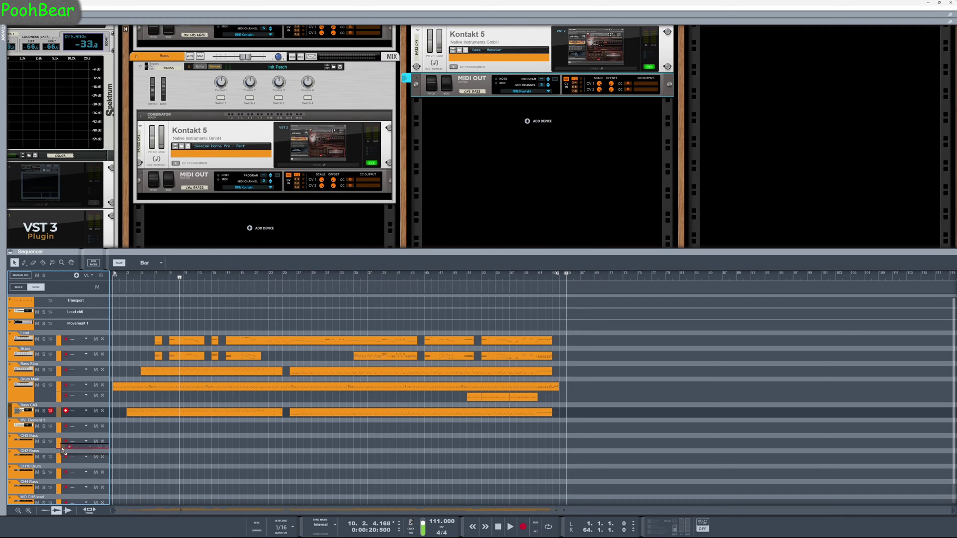
drag(63, 449, 62, 450)
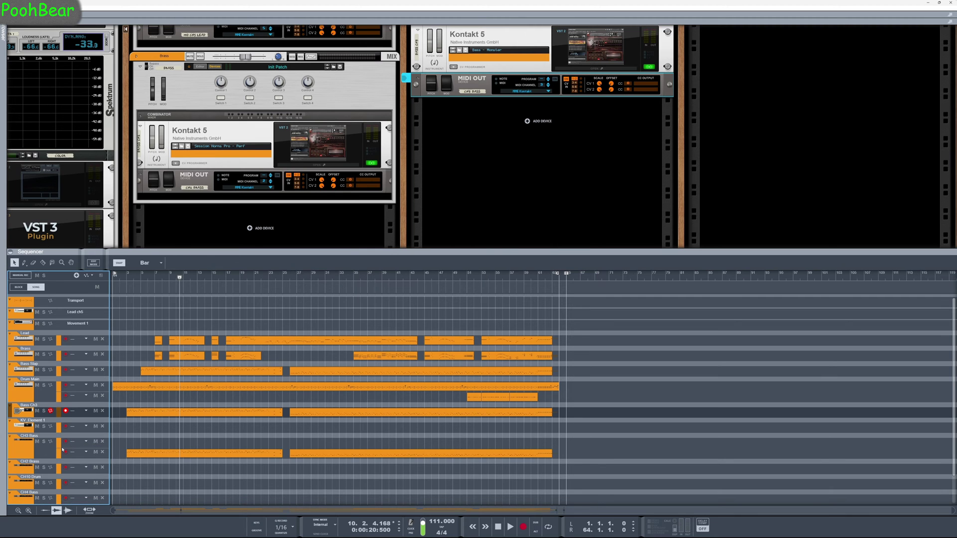
click(103, 442)
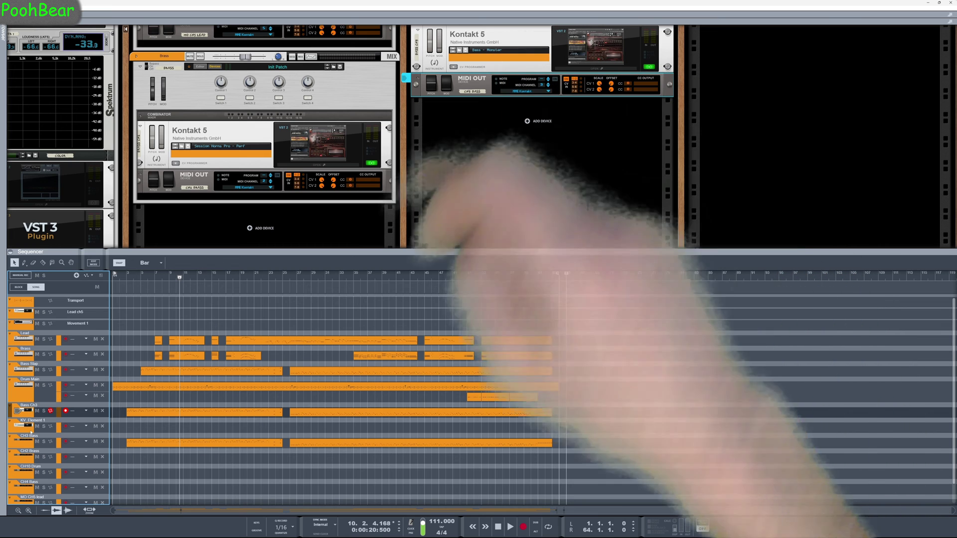
drag(193, 249, 193, 493)
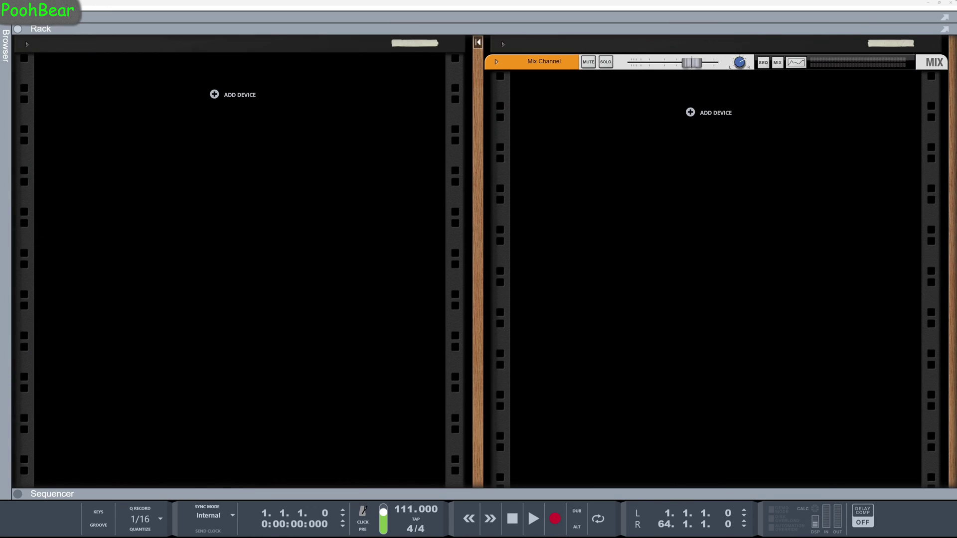
Step: Add a Kushview KV_Element instrument to the rack from the Instruments menu
right_click(563, 115)
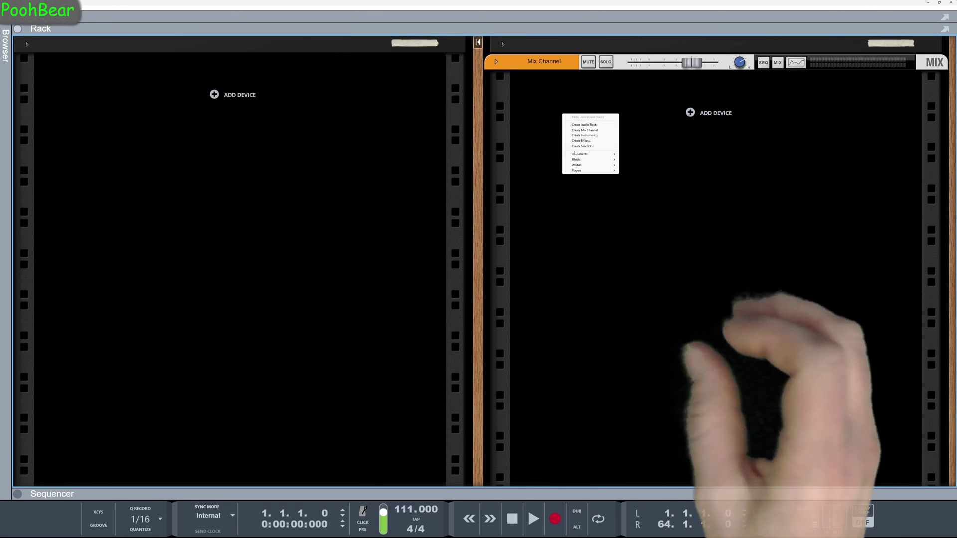
mouse_move(590, 154)
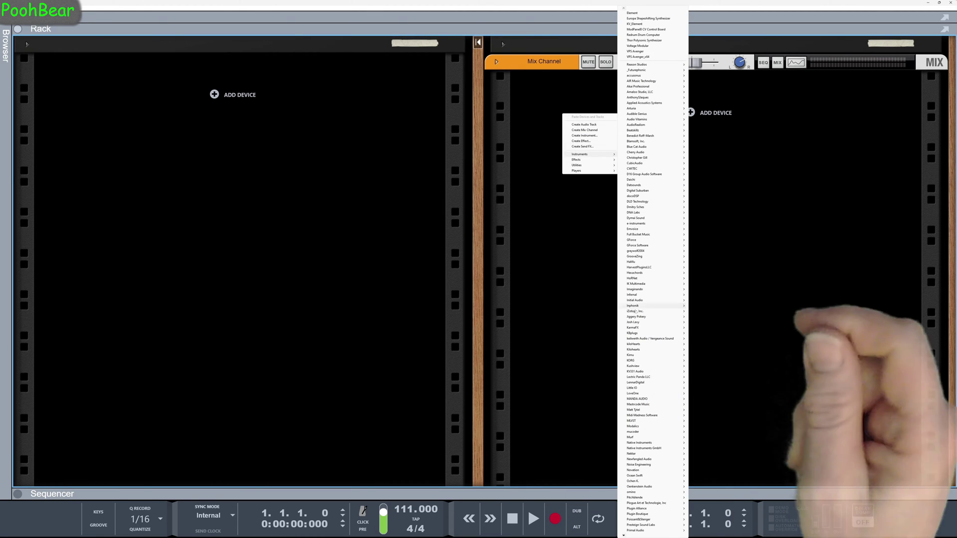
mouse_move(641, 368)
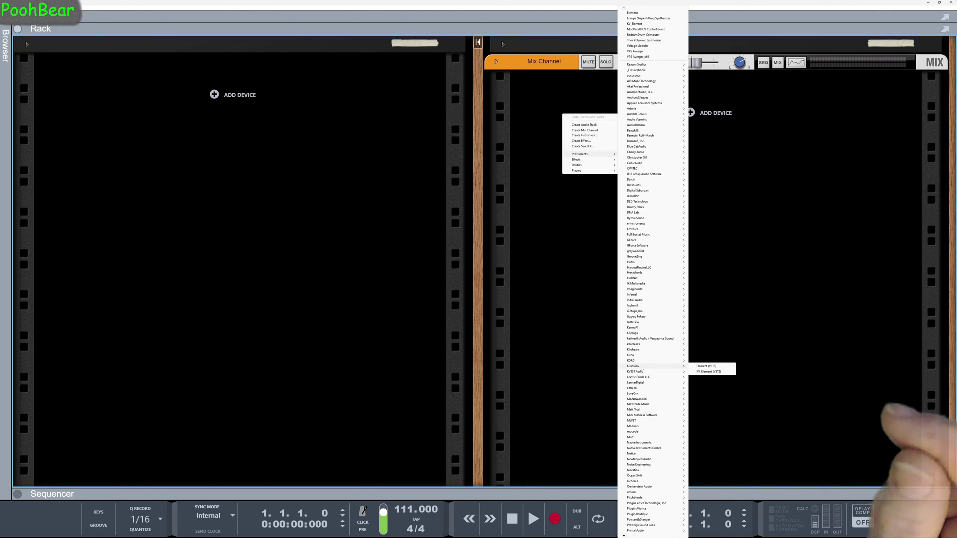
click(708, 371)
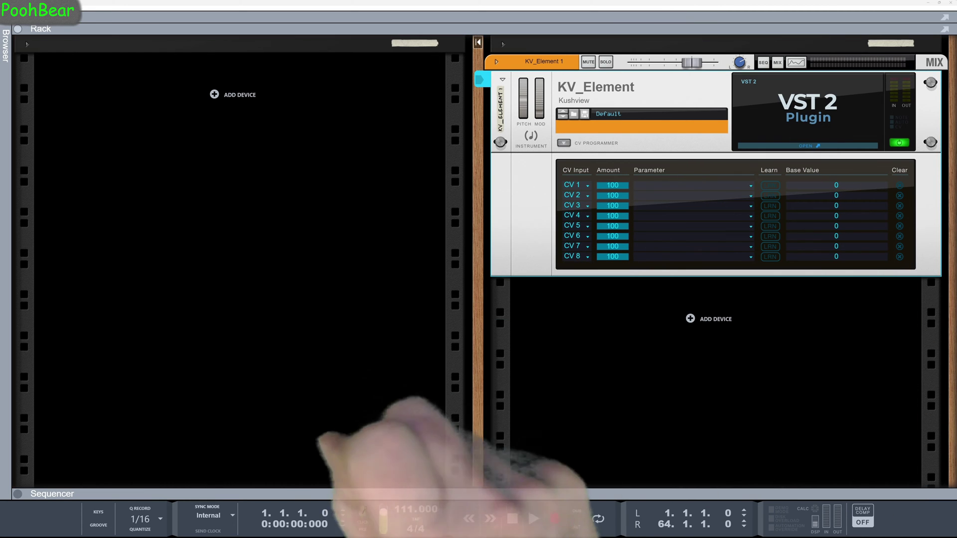
Step: Open the KV_Element plugin window, move it to the upper left and enlarge it
click(807, 146)
drag(239, 125, 238, 18)
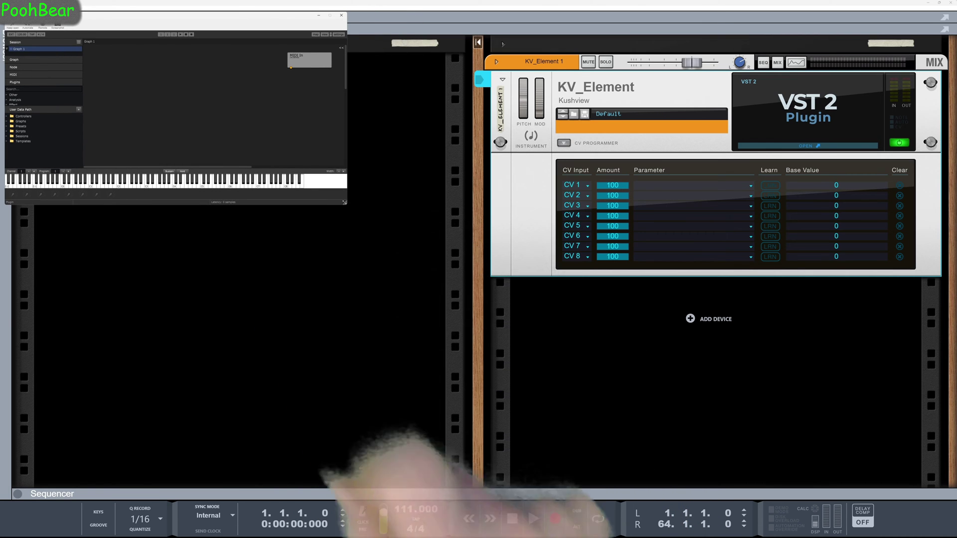
drag(344, 202, 469, 477)
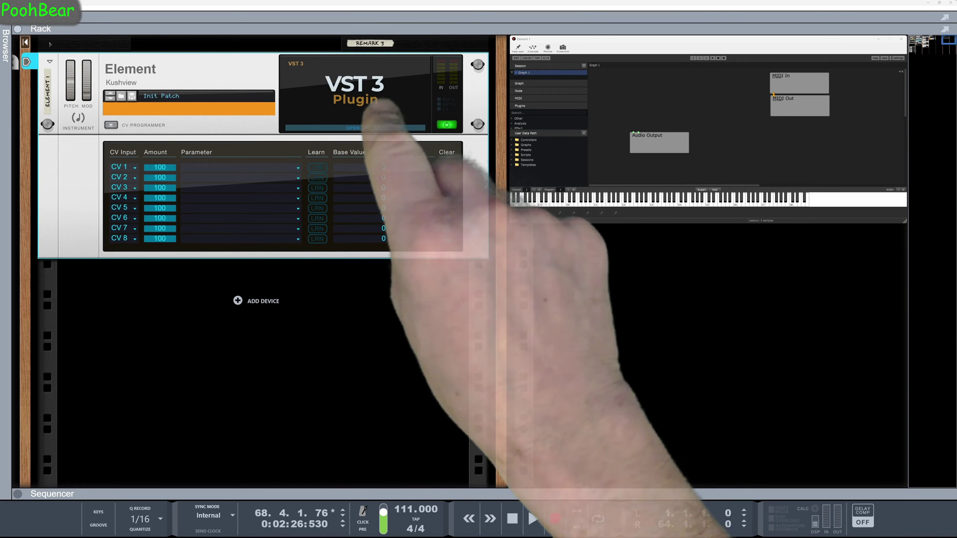
Step: Flip the rack and route Element's output pairs 3–4, 5–6 and 7–8 to new mix channels
key(Tab)
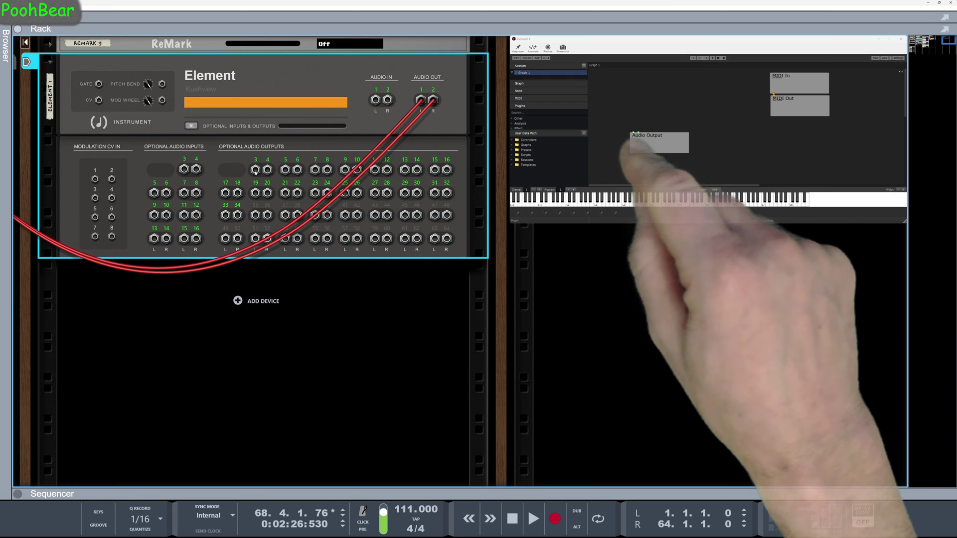
right_click(255, 170)
click(274, 175)
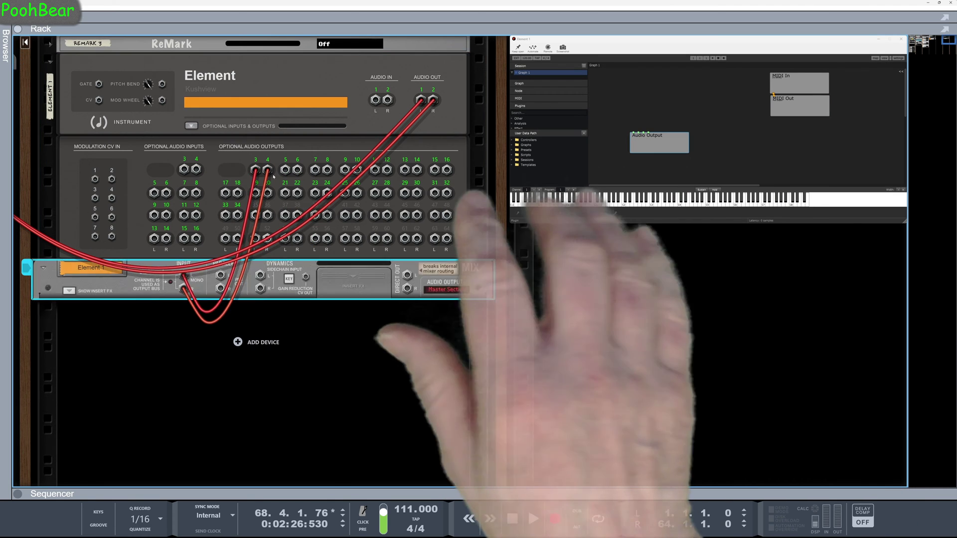
right_click(287, 172)
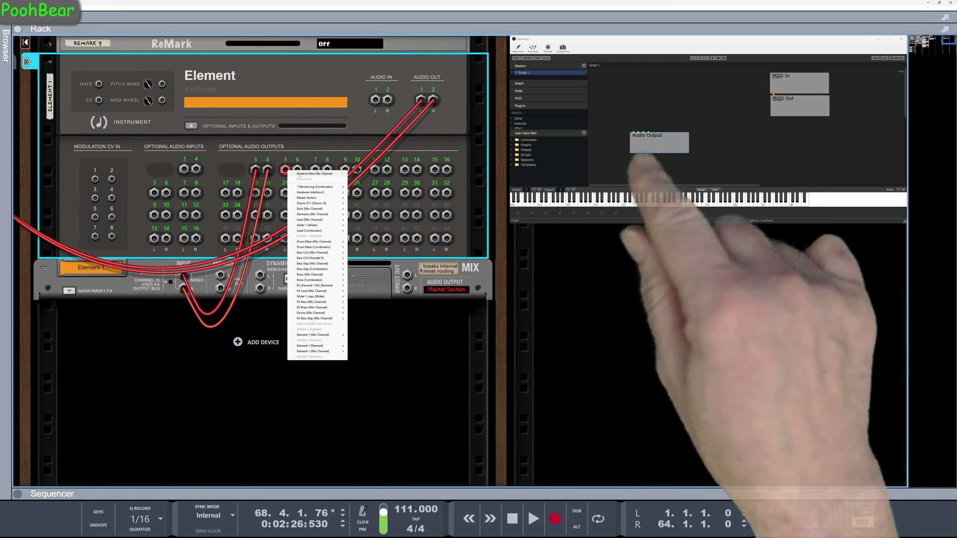
click(295, 176)
right_click(315, 170)
click(322, 175)
Step: Route output pairs 9–10, 11–12, 13–14, 15–16 and jack 31 to new mix channels
right_click(343, 171)
click(353, 174)
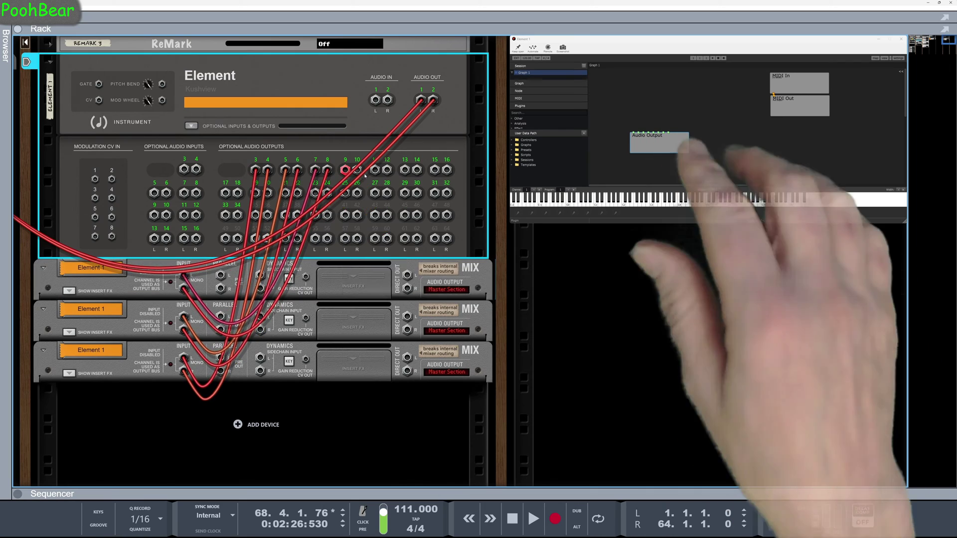
right_click(375, 170)
click(388, 174)
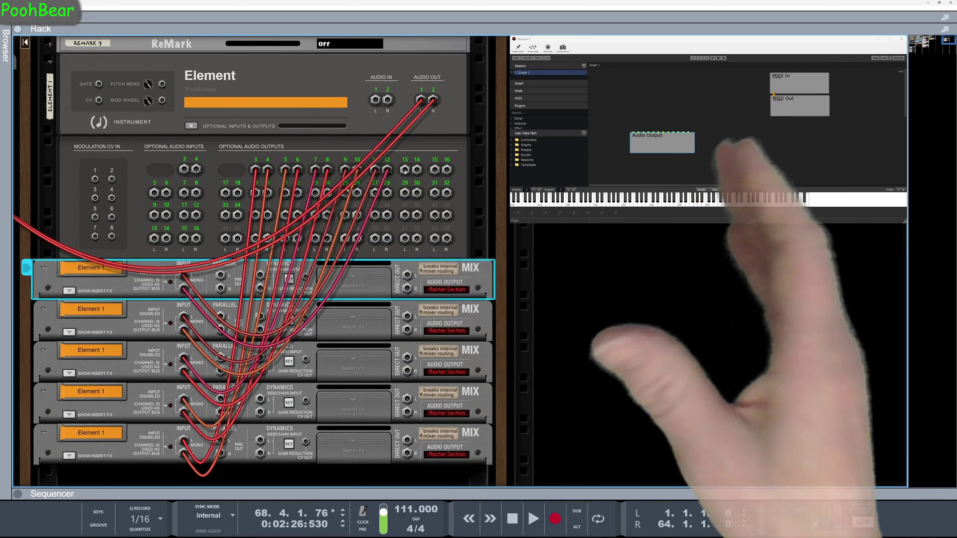
right_click(405, 170)
click(415, 174)
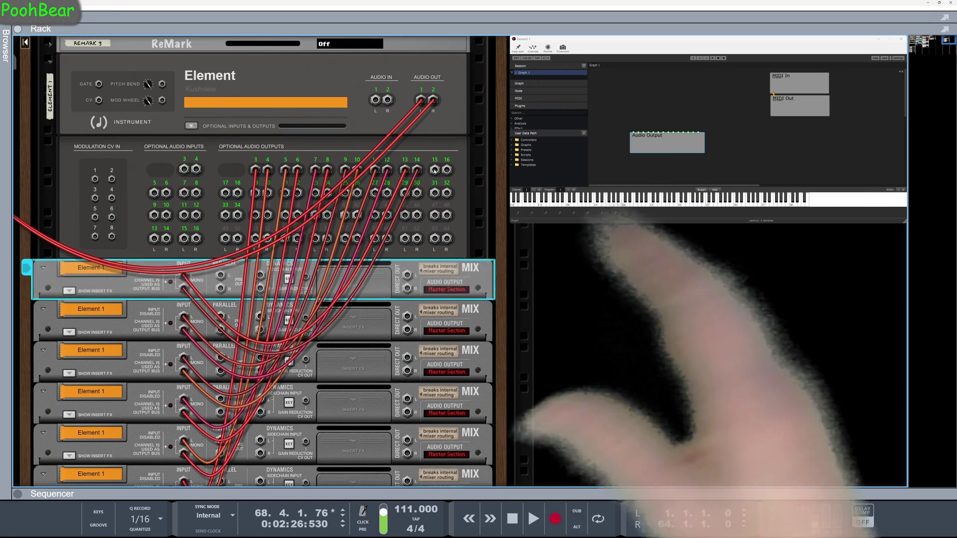
right_click(435, 170)
click(445, 174)
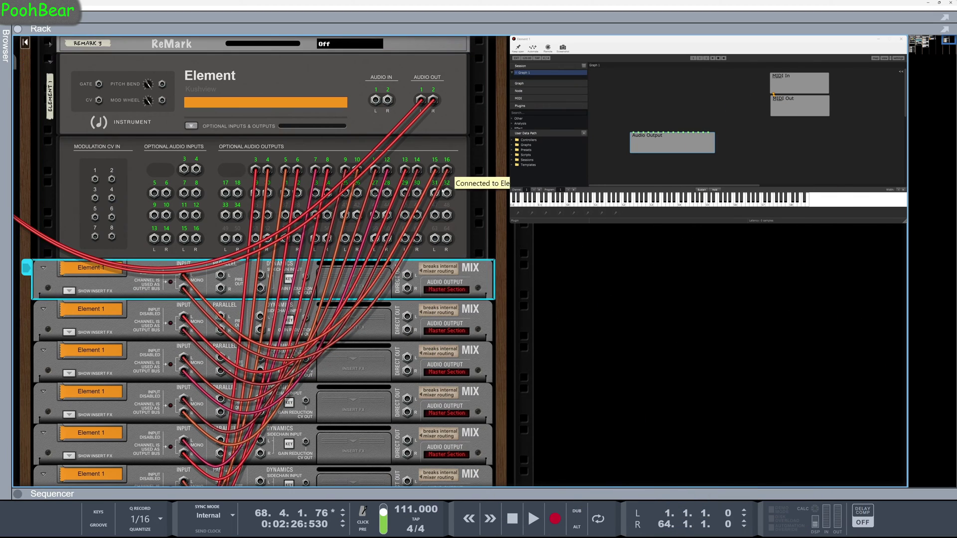
right_click(434, 193)
click(445, 197)
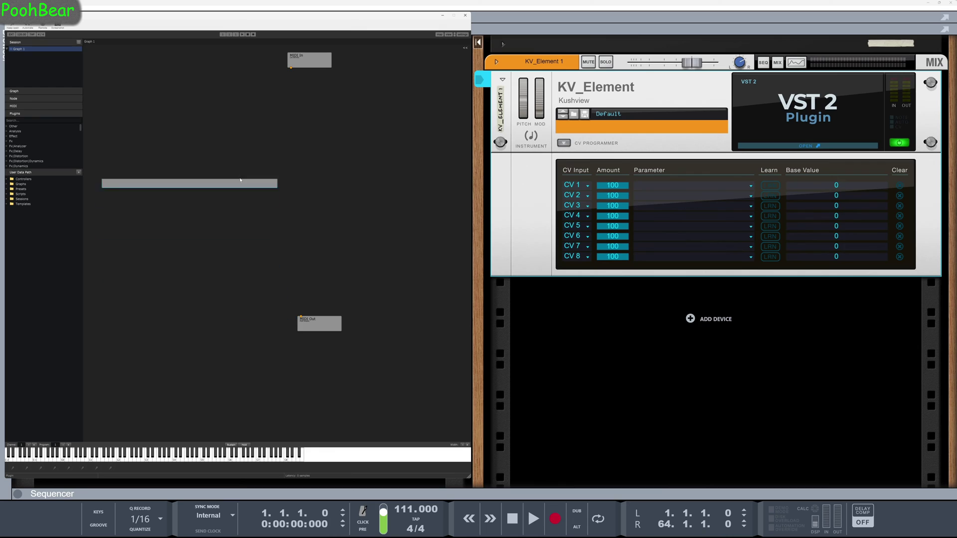
Step: Move the Audio Output node down and search the plugin list for 'kon'
drag(247, 121, 241, 137)
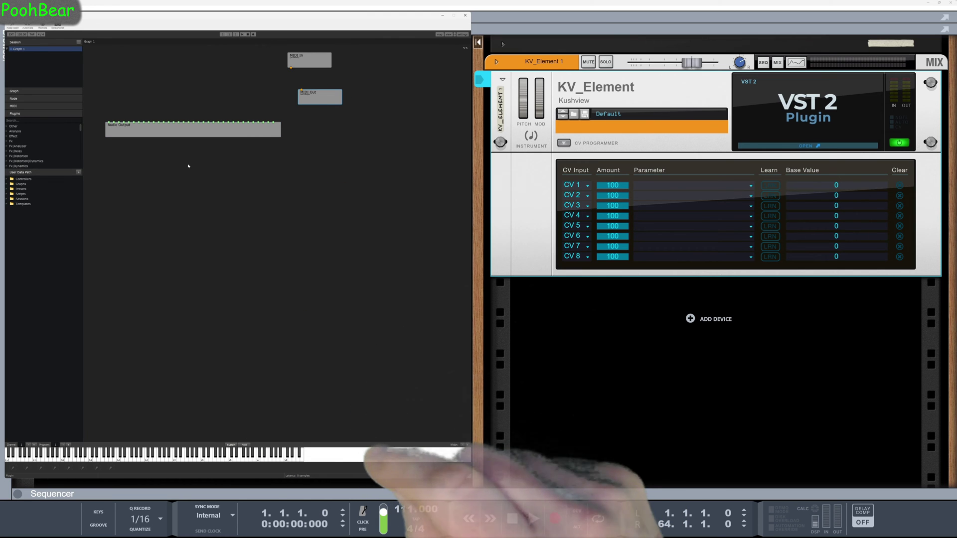
click(43, 120)
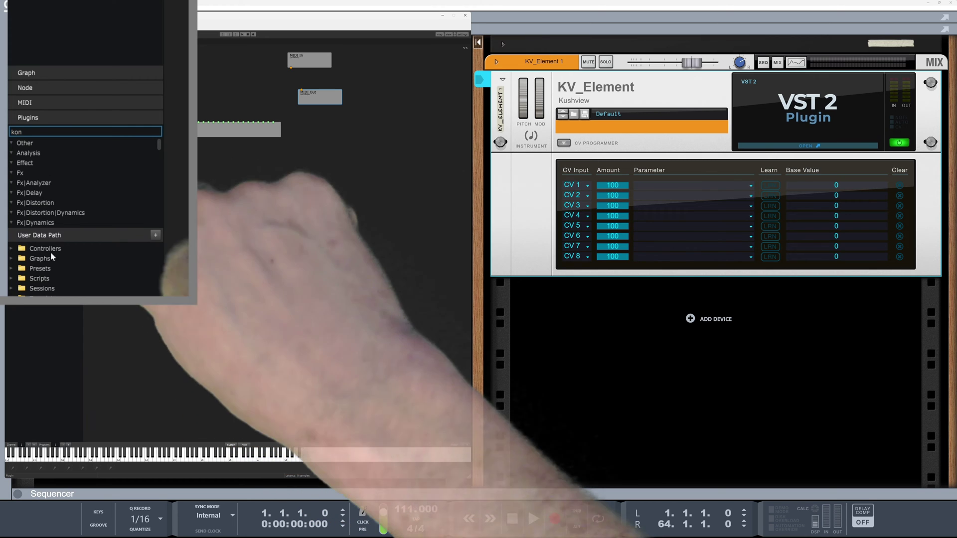
text(kon)
key(Return)
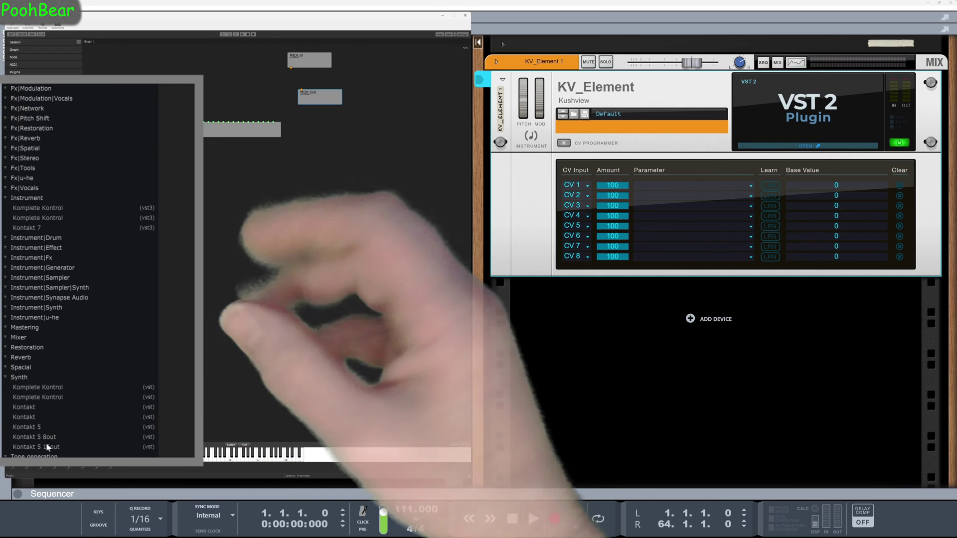
Step: Place a Kontakt 5 16out node in the graph above Audio Output and open its editor
drag(22, 359, 156, 154)
drag(123, 72, 142, 103)
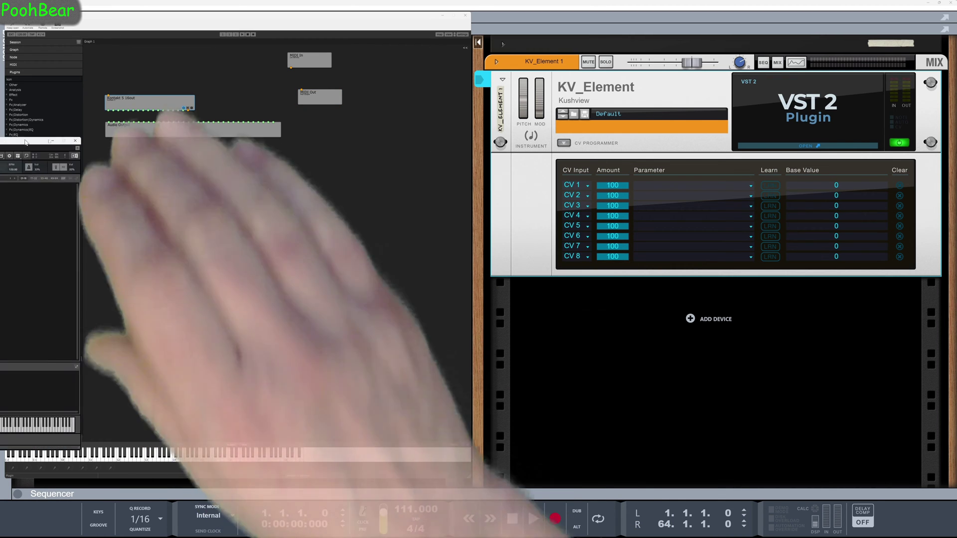
double_click(150, 102)
Step: Load the recent Spy2.nkm multi into Kontakt, replacing the current multi
drag(218, 175, 193, 167)
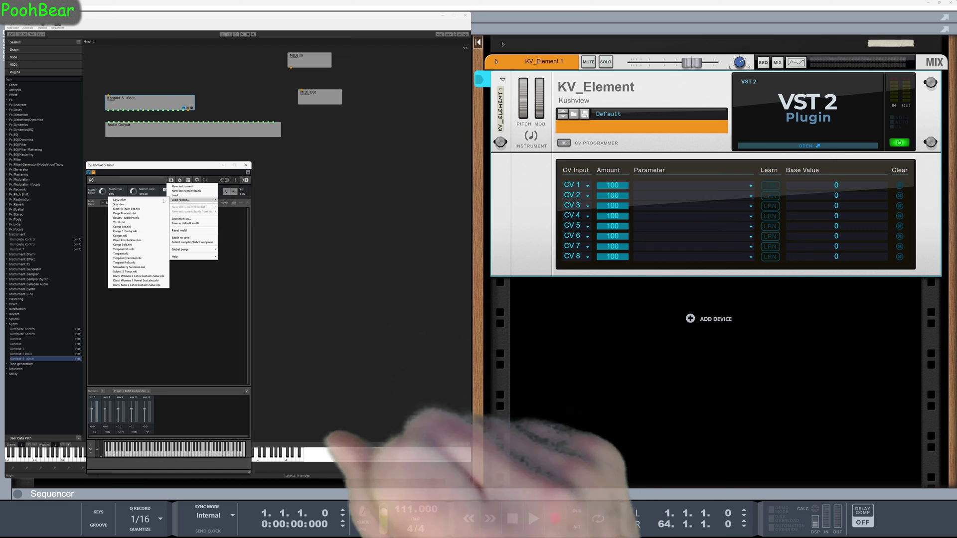
click(124, 200)
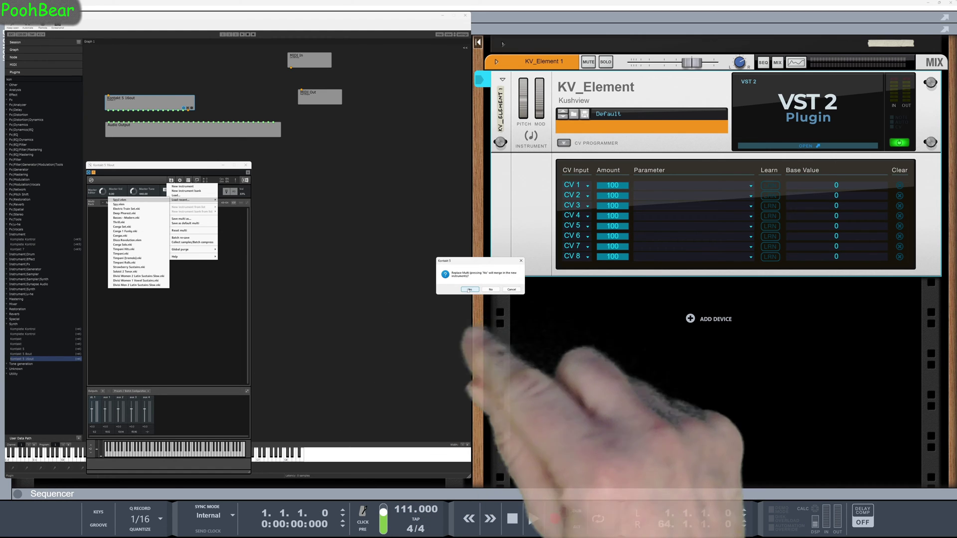
click(470, 289)
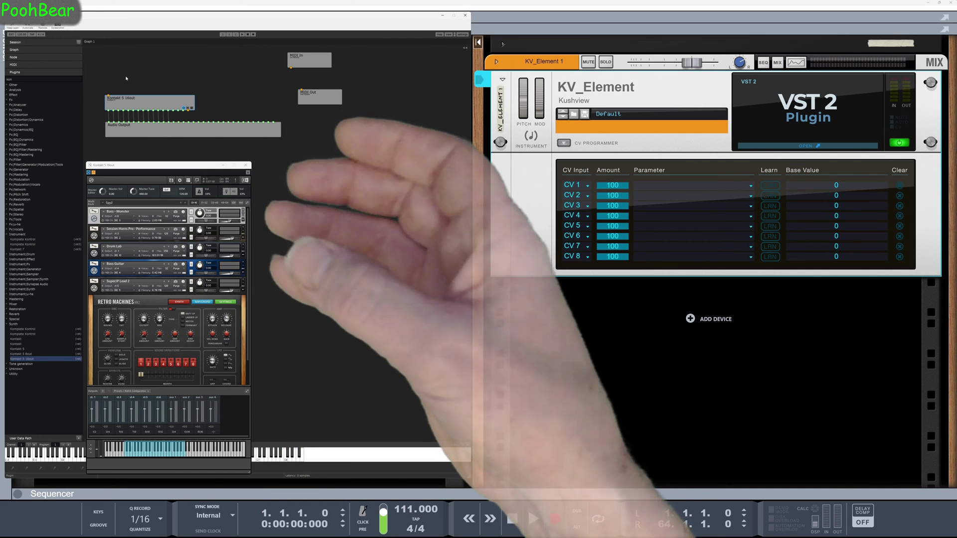
right_click(126, 78)
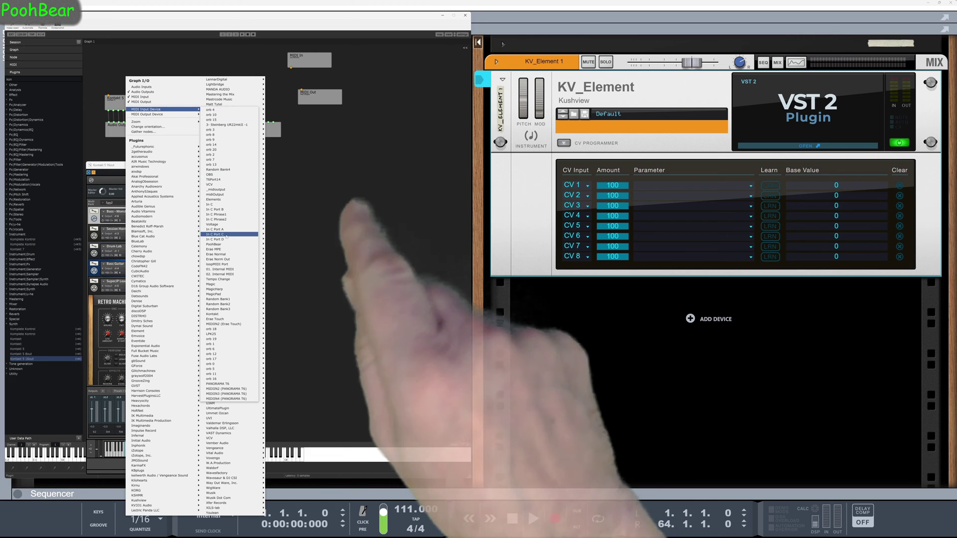
Step: Add a Kontakt MIDI input node, wire it into Kontakt 5 16out, and flip the rack around
click(209, 314)
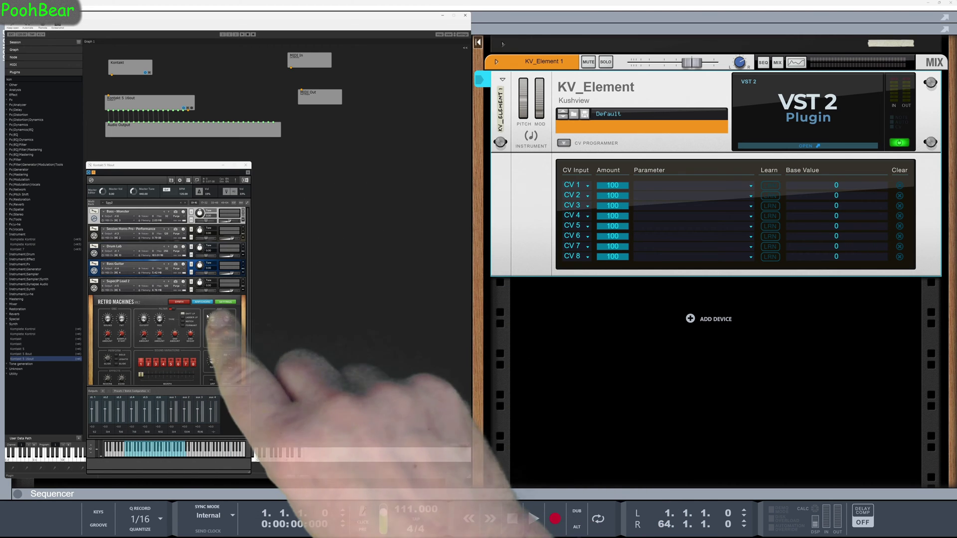
drag(112, 75, 114, 98)
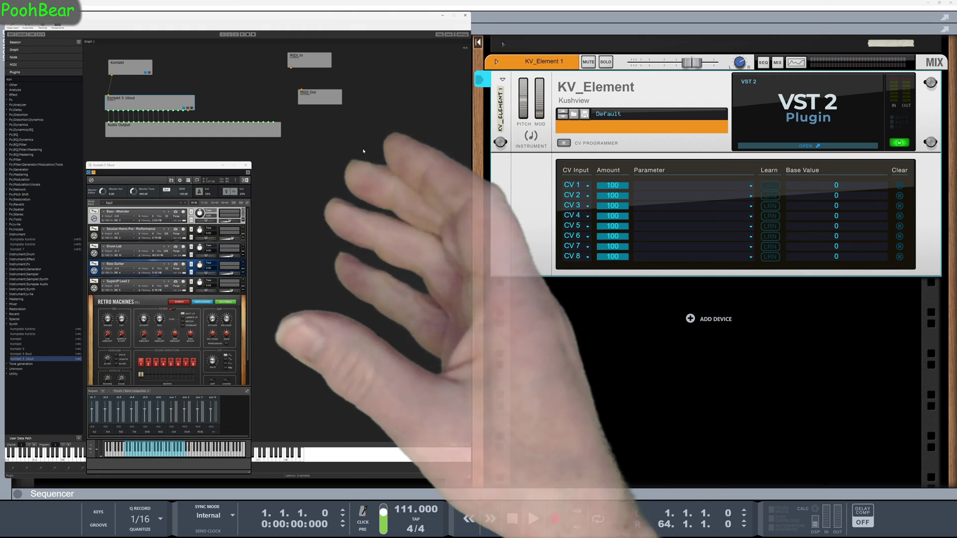
key(Tab)
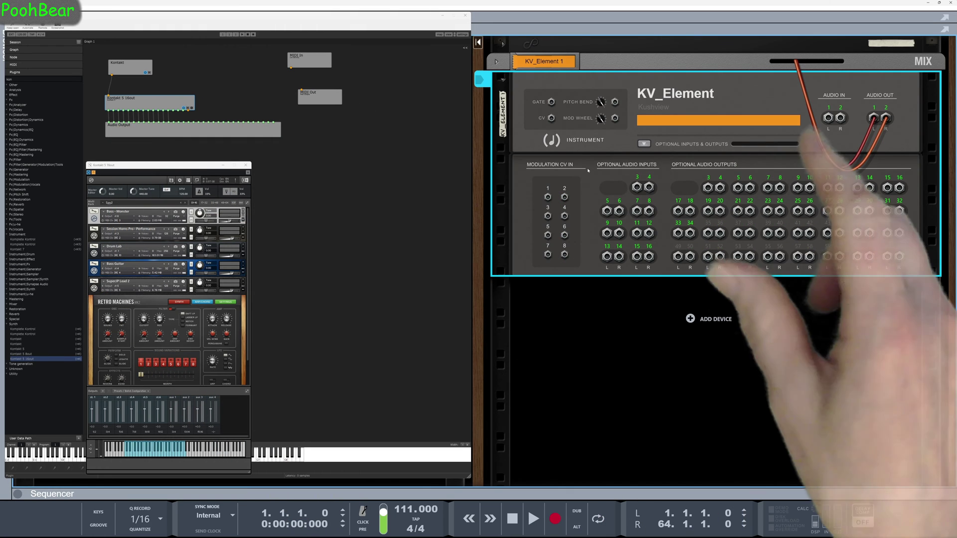
right_click(738, 188)
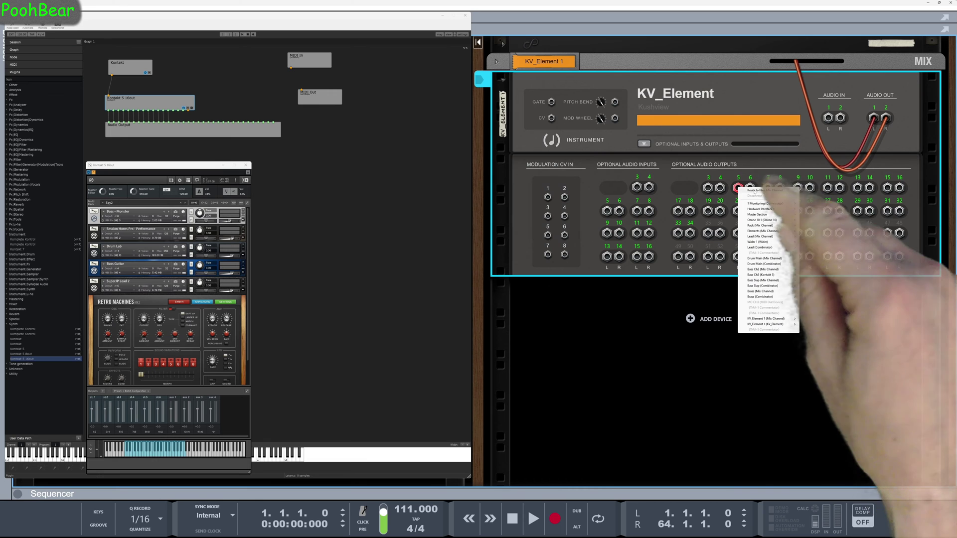
Step: Route KV_Element outputs 5 and 6 to a new mix channel, then show the rack's front
click(754, 192)
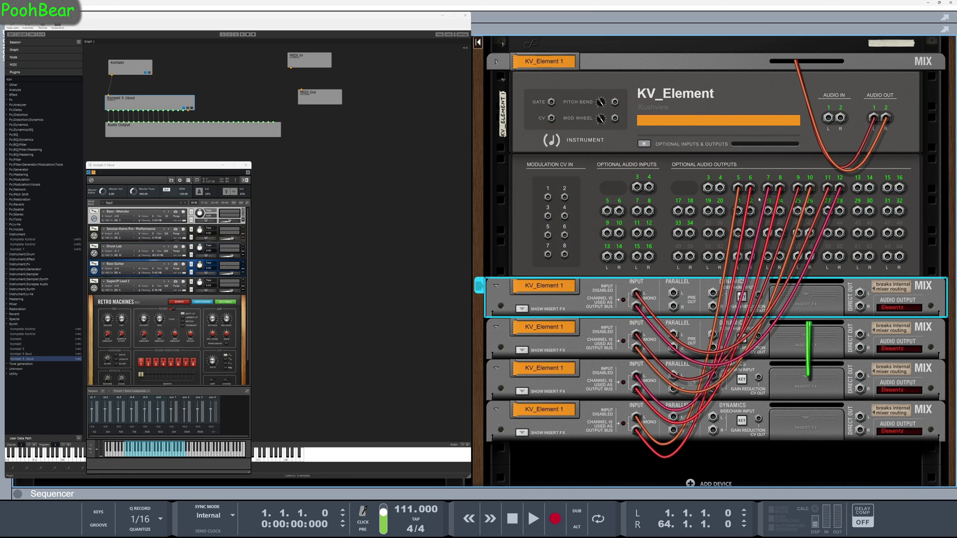
key(Tab)
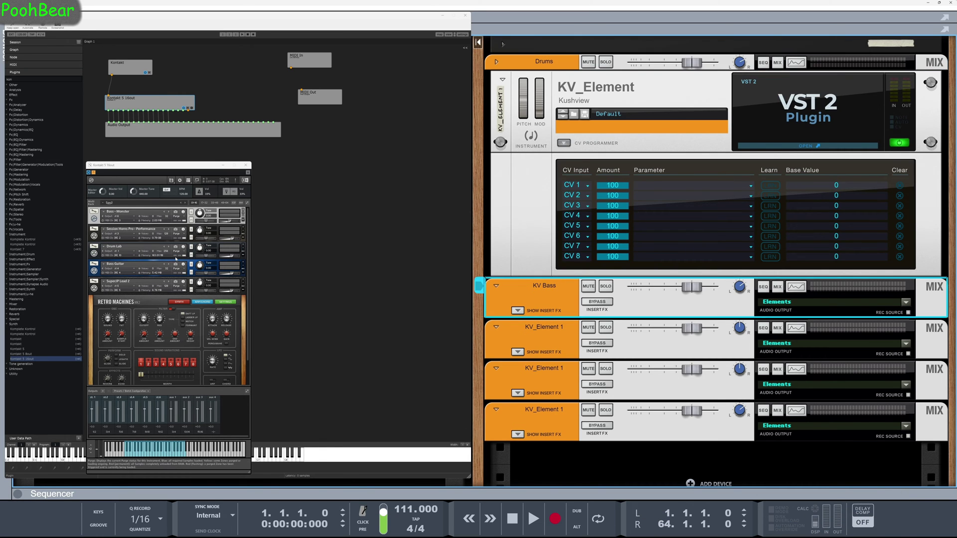
Step: Confirm the last KV channel name and select every device in the rack
key(Tab)
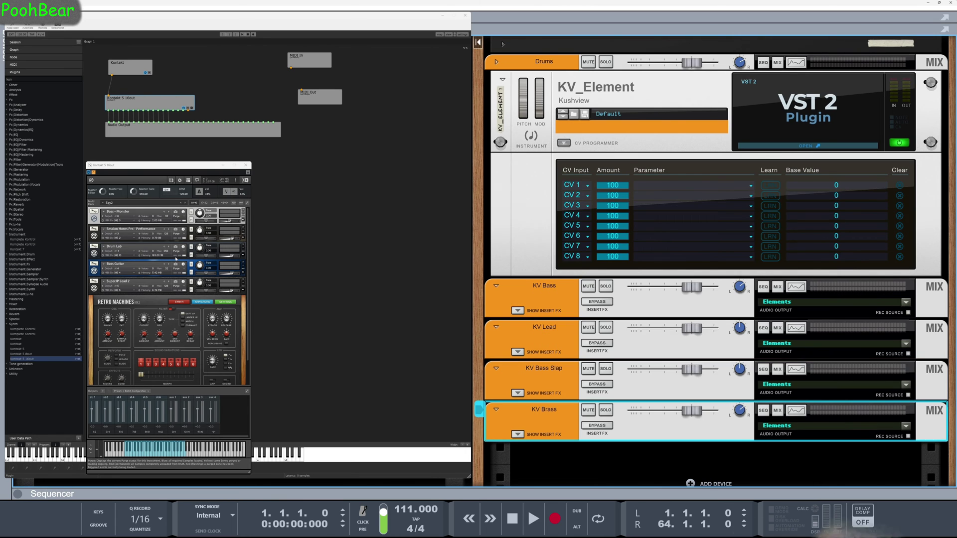
key(ctrl+a)
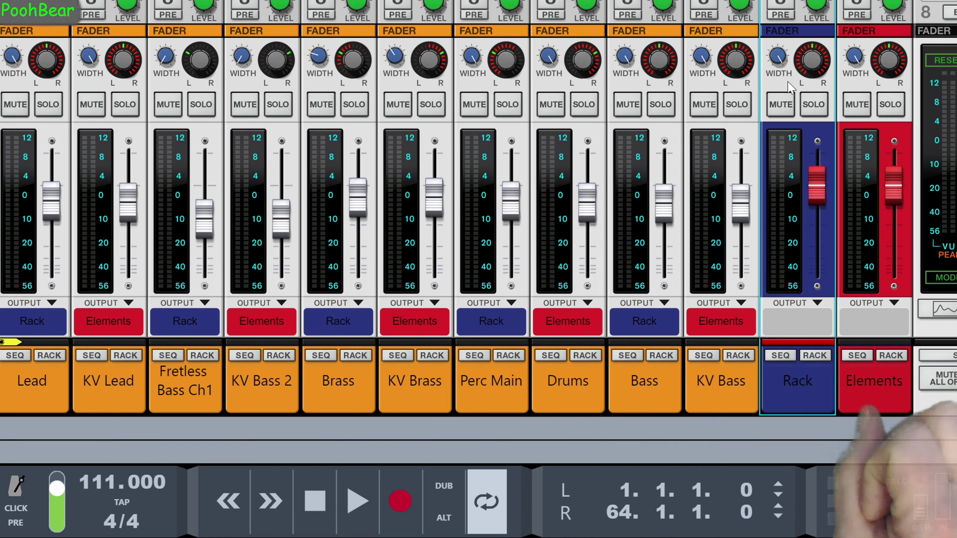
Step: Solo the Rack bus, then the Elements bus, then Rack again, ending with no solo active
click(813, 106)
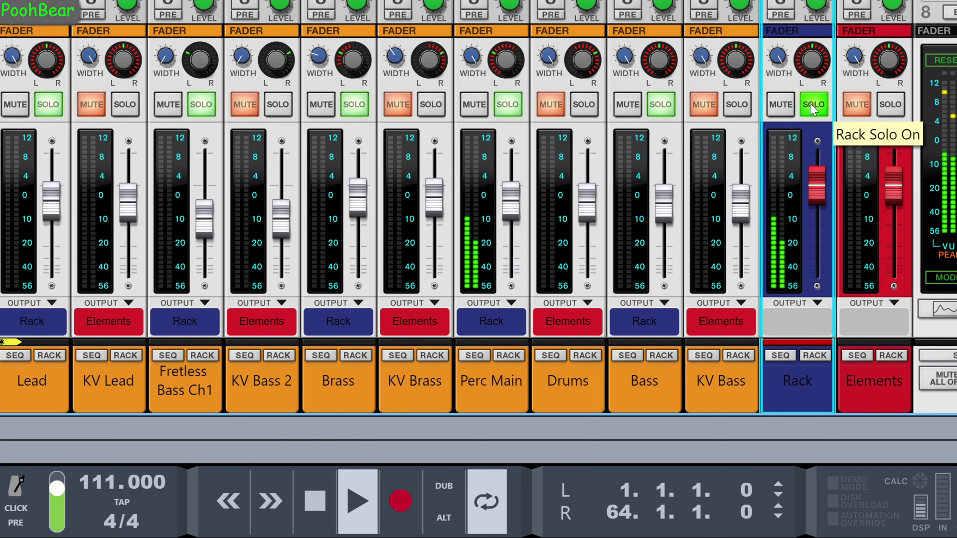
click(817, 106)
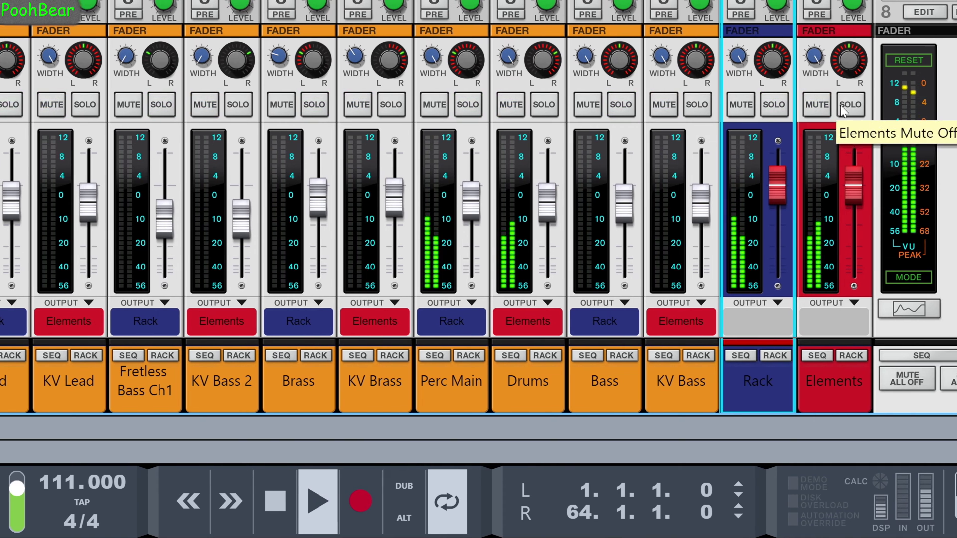
click(829, 105)
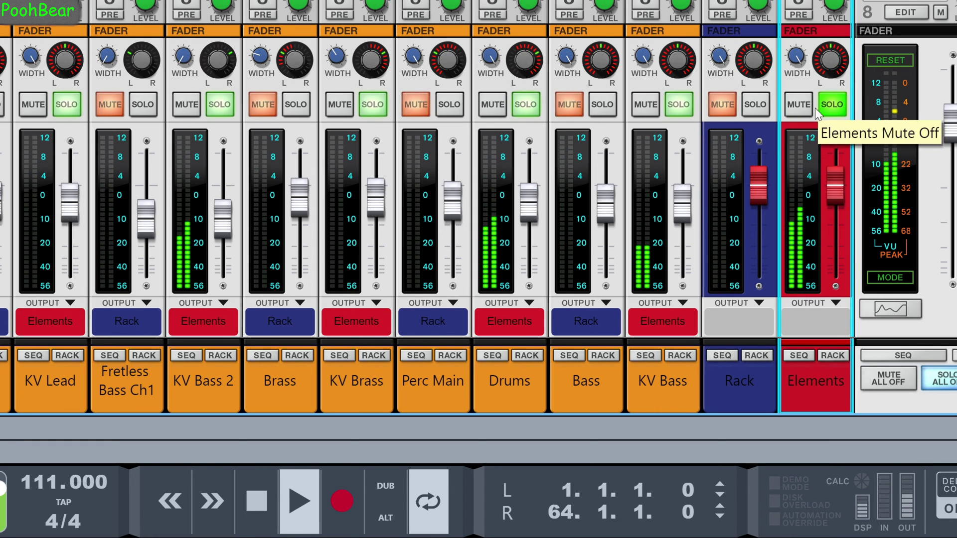
click(759, 106)
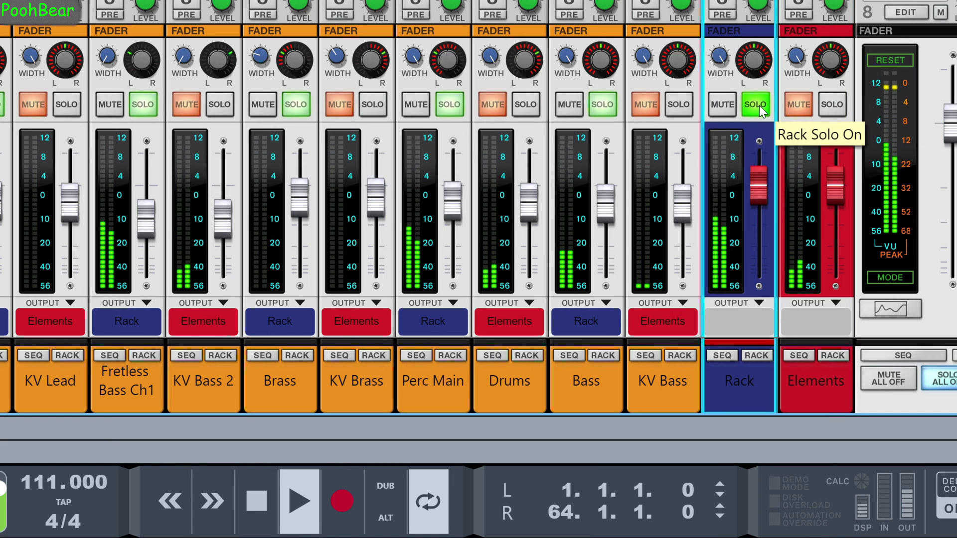
click(758, 106)
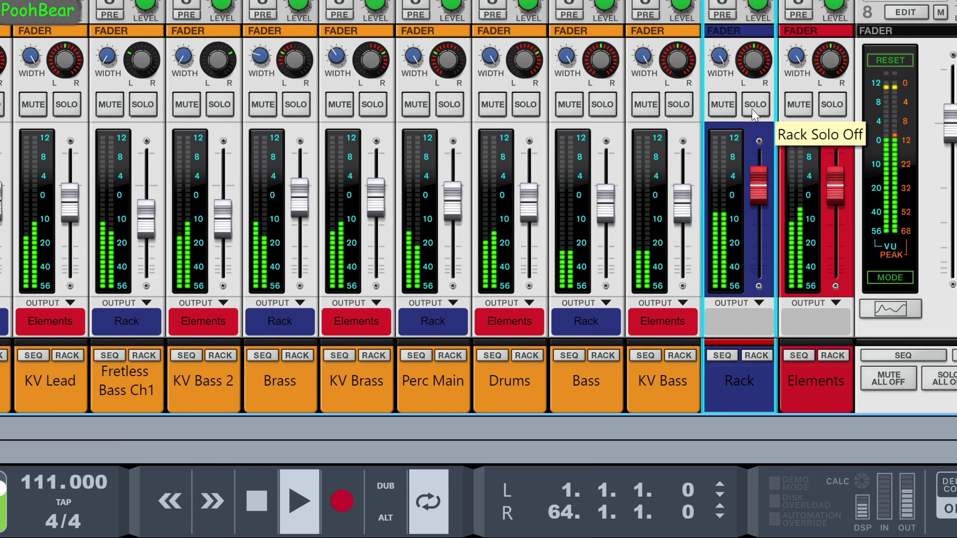